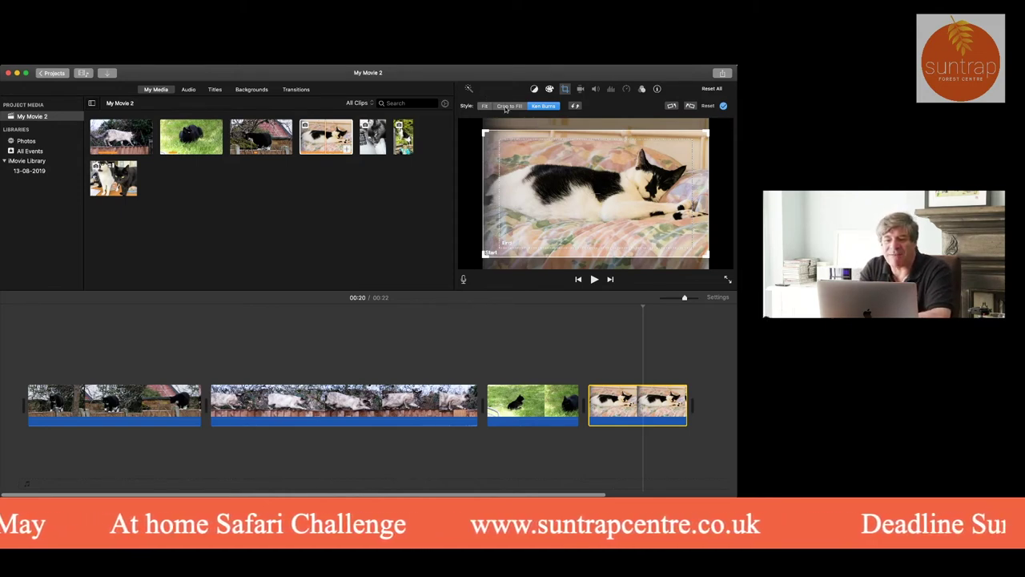
- Compare the Fit and Crop to Fill styles on the sleeping-cat photo and return it to Ken Burns
click(508, 106)
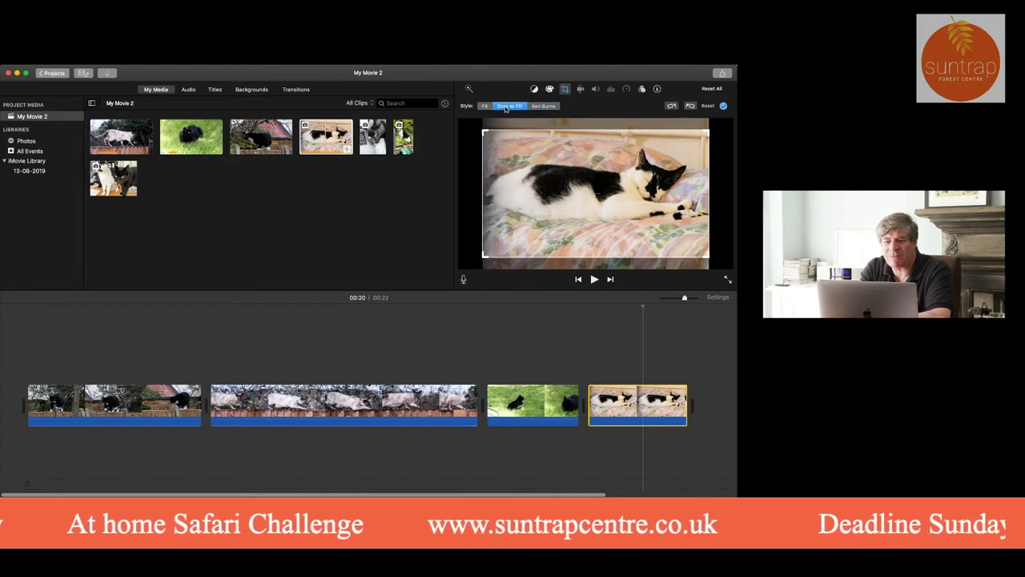
click(486, 106)
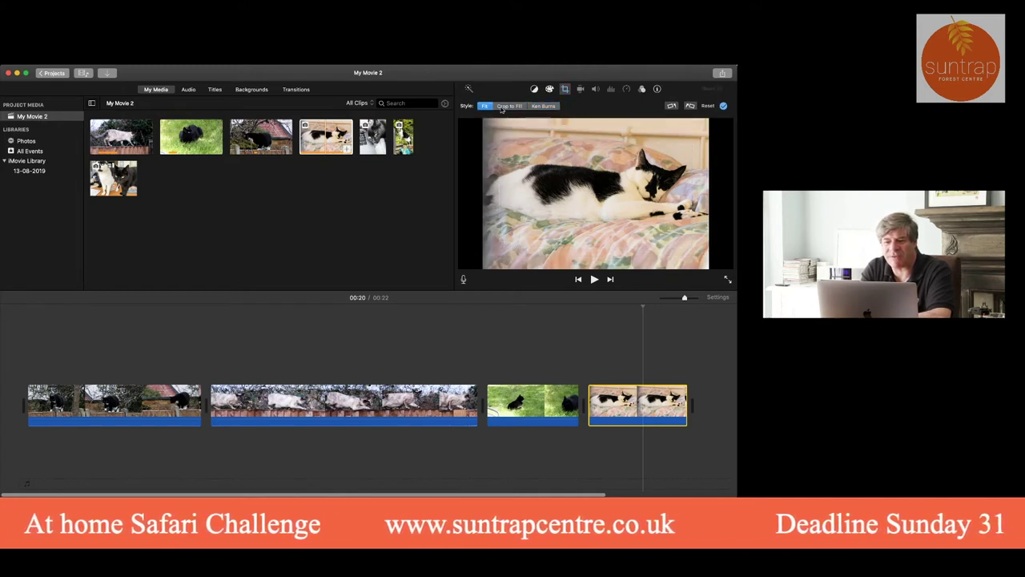
click(501, 107)
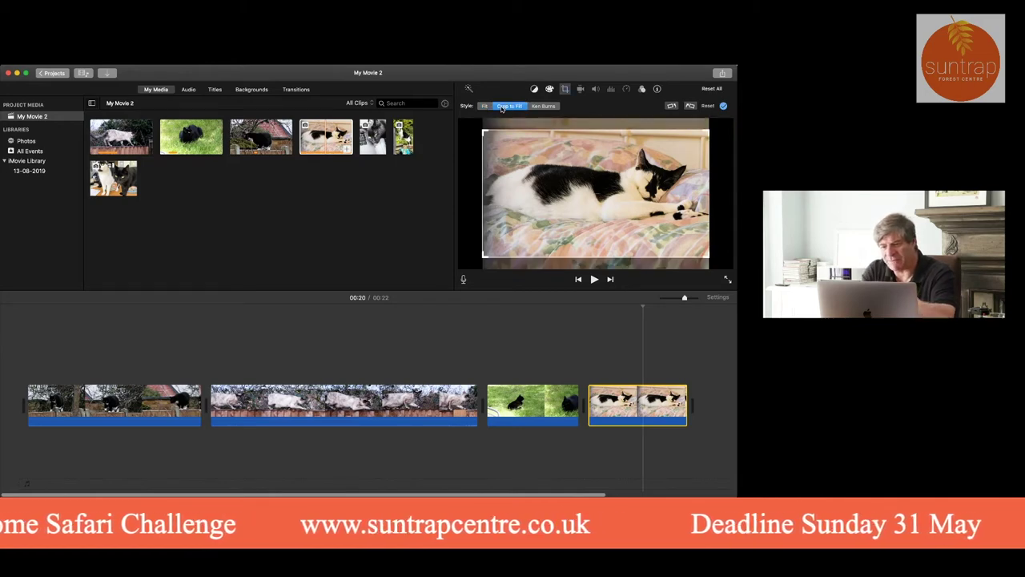
click(542, 107)
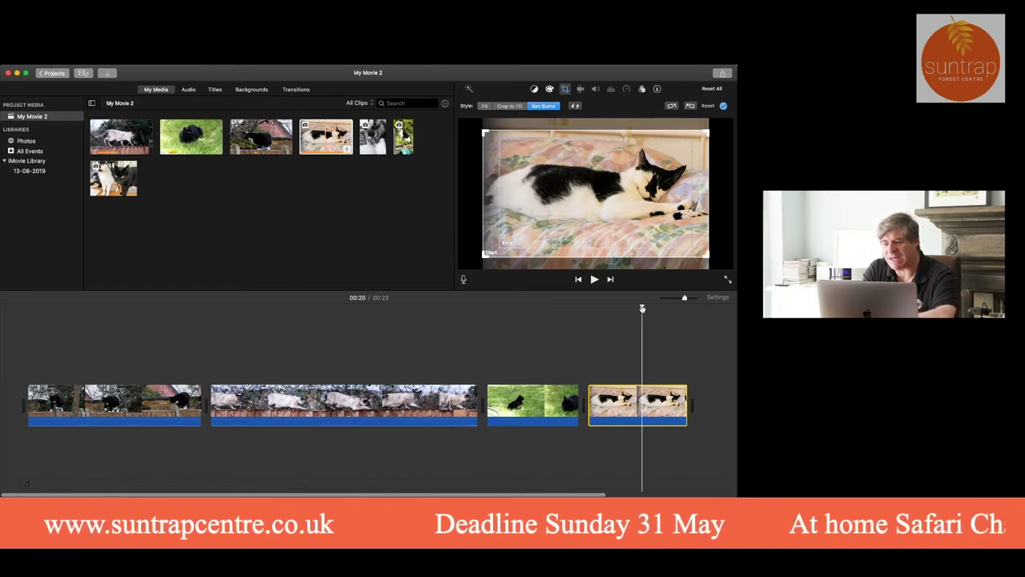
- Add the photo of the two cats to the end of the timeline, after the sleeping-cat photo
drag(643, 309, 685, 339)
scroll(580, 360, right, 5)
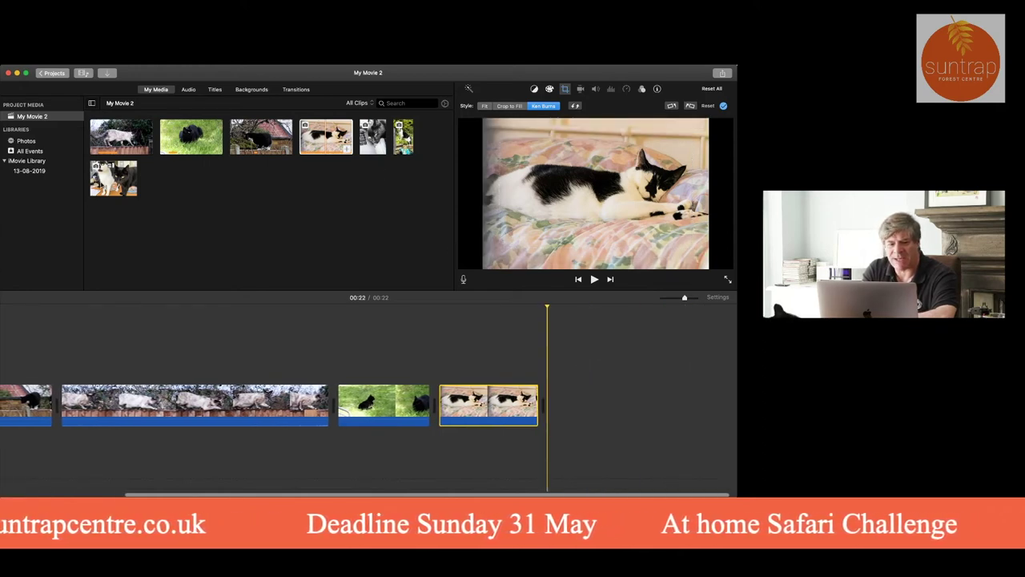
click(97, 185)
drag(106, 184, 552, 415)
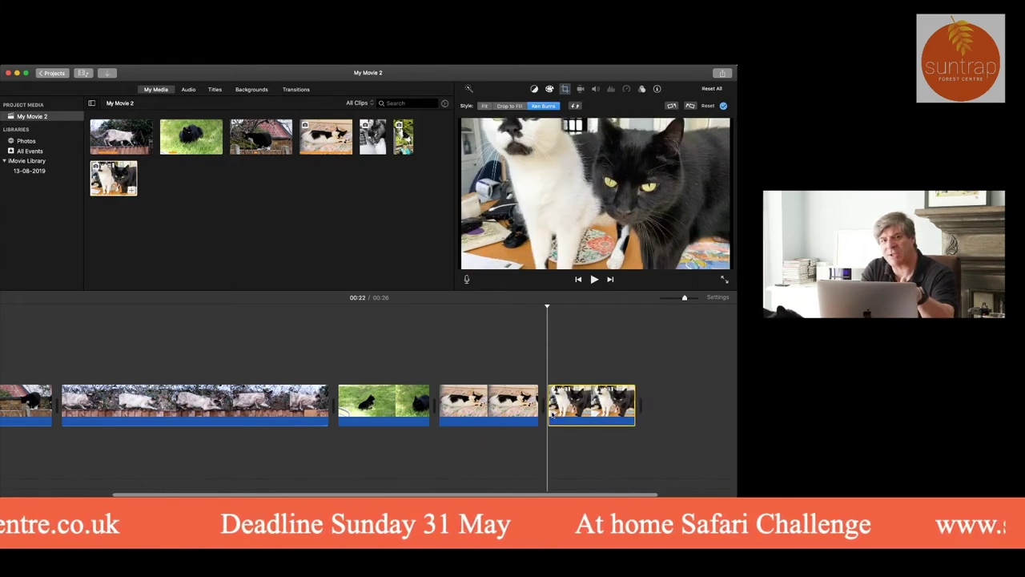
- Reframe the Ken Burns start and end areas of the two-cats photo higher so both cats' heads are included
click(132, 194)
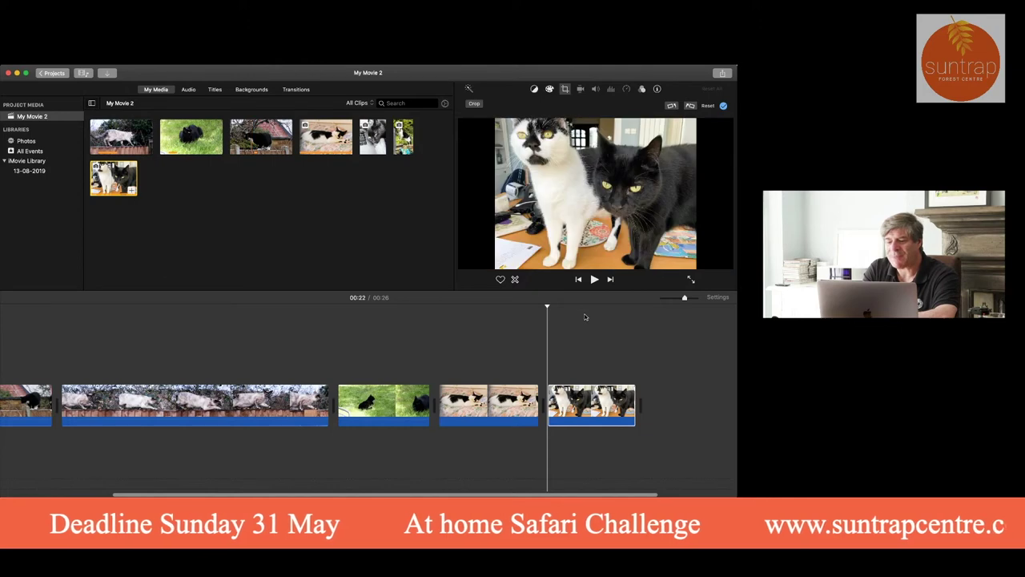
click(552, 329)
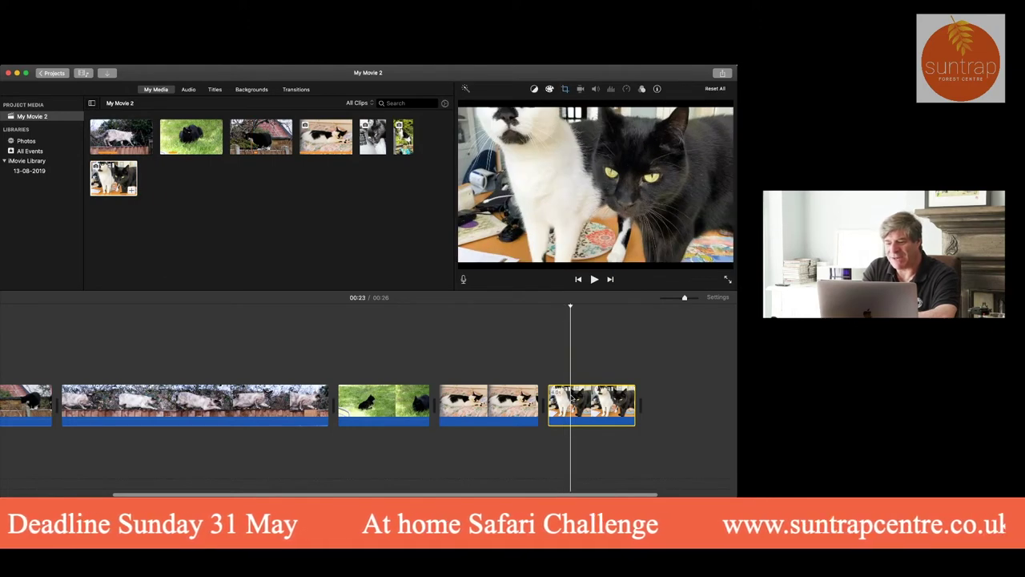
click(572, 314)
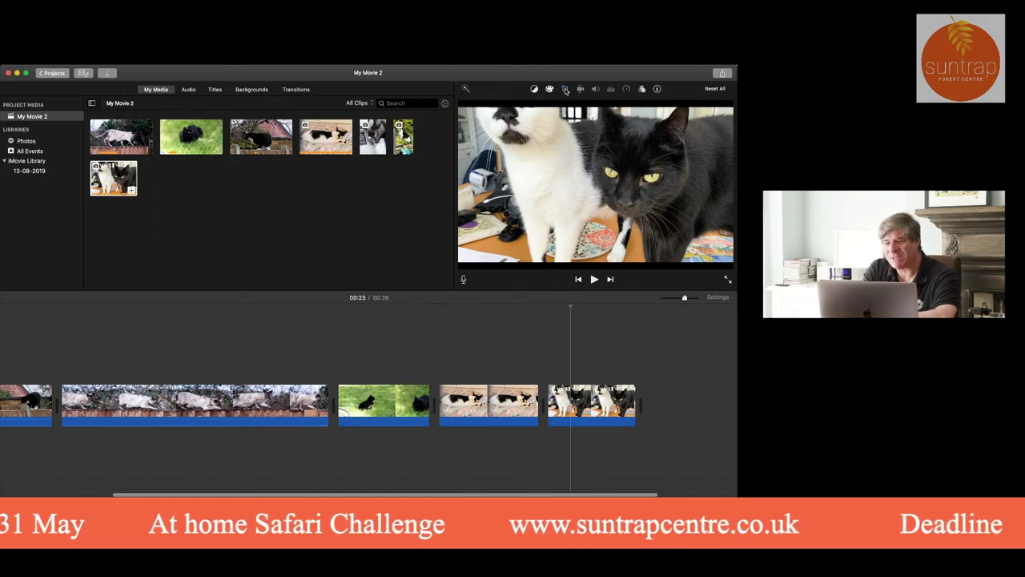
click(566, 89)
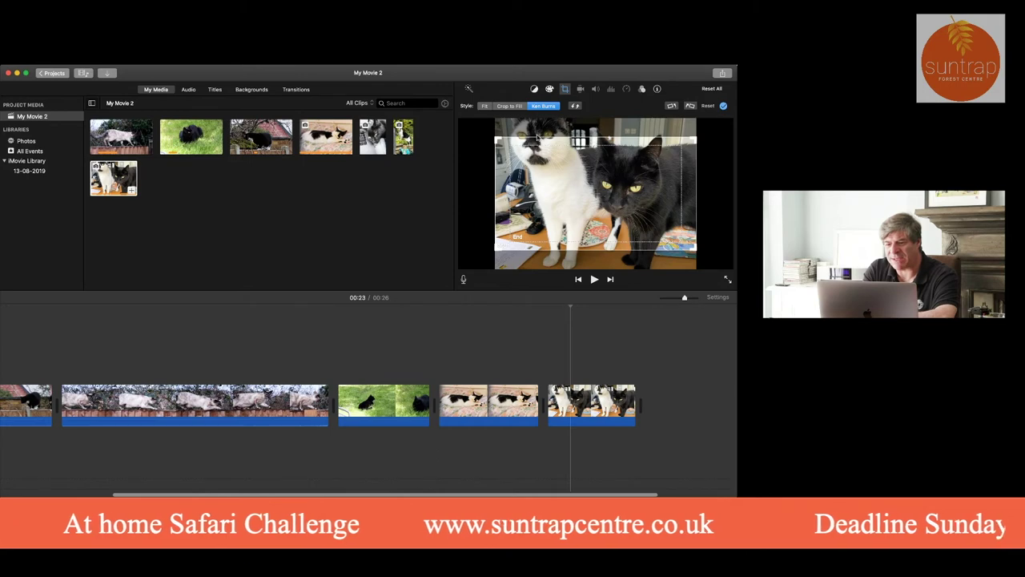
drag(536, 141, 537, 125)
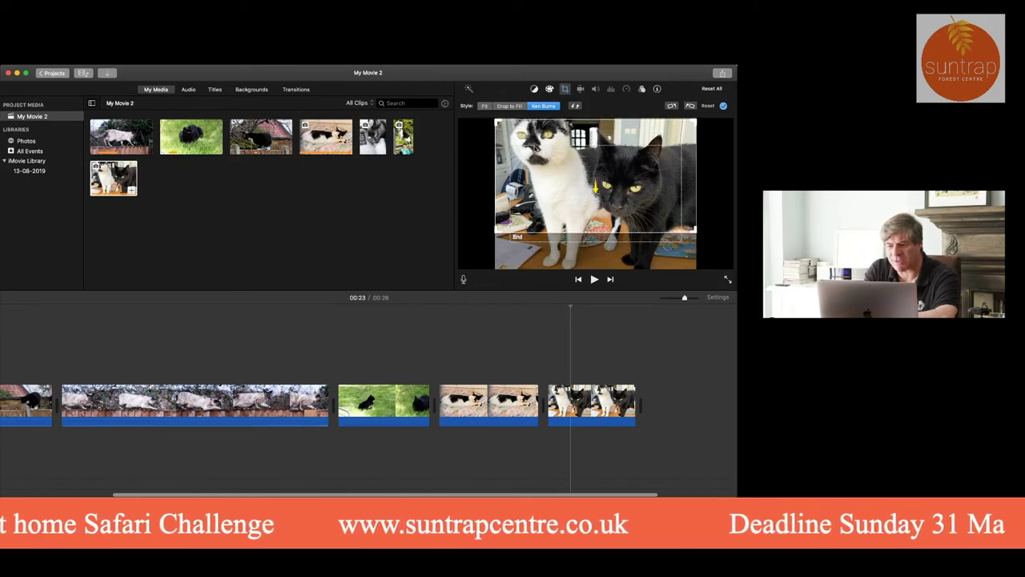
click(539, 245)
drag(539, 245, 536, 221)
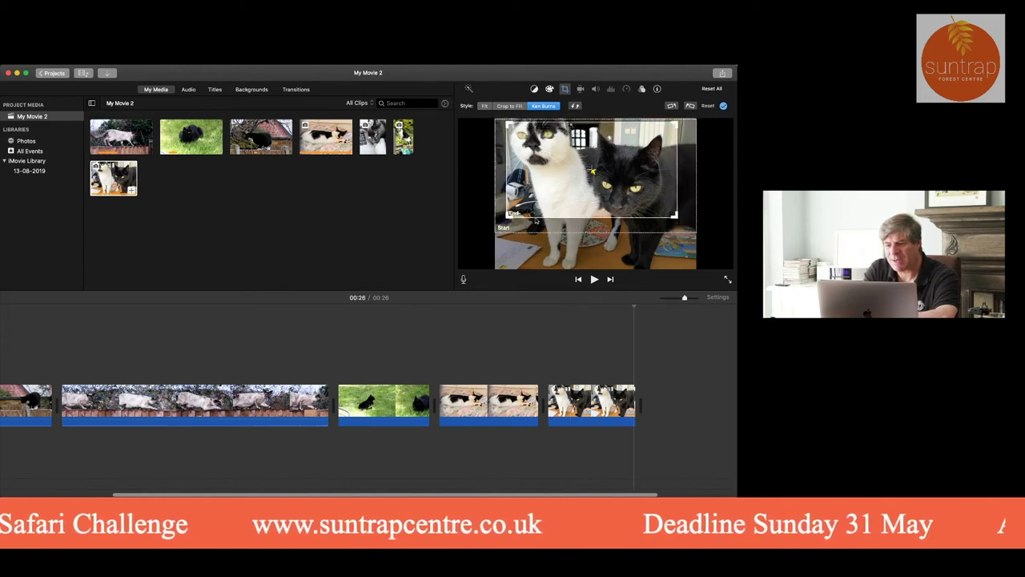
- Play the two-cats photo from its beginning to review the Ken Burns movement
click(564, 312)
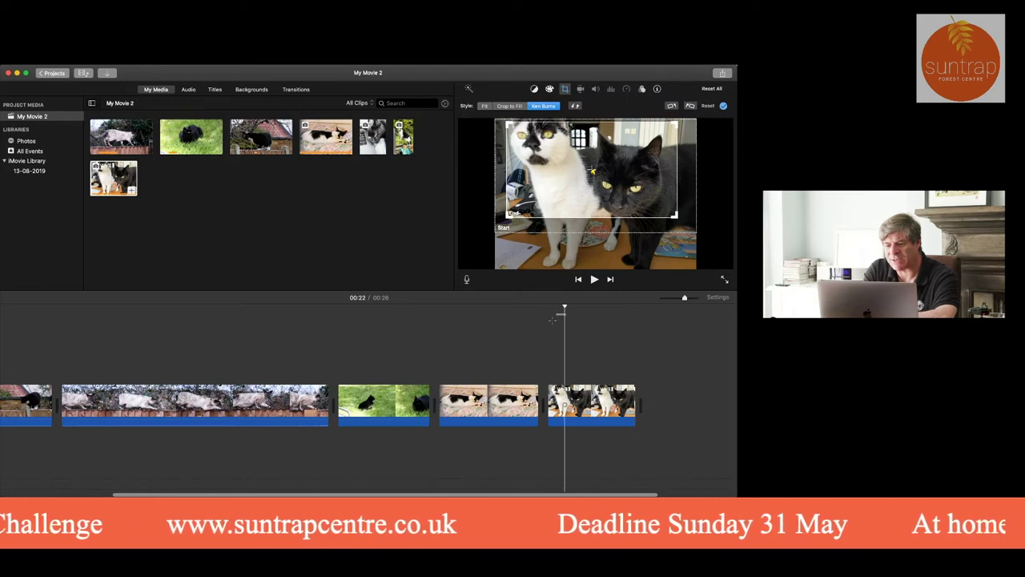
click(552, 334)
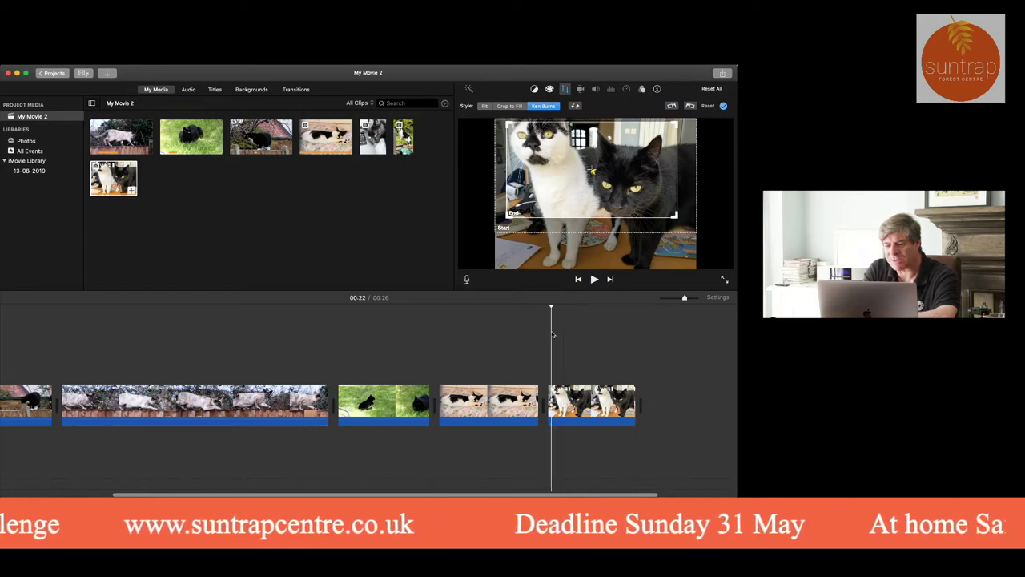
key(space)
key(space)
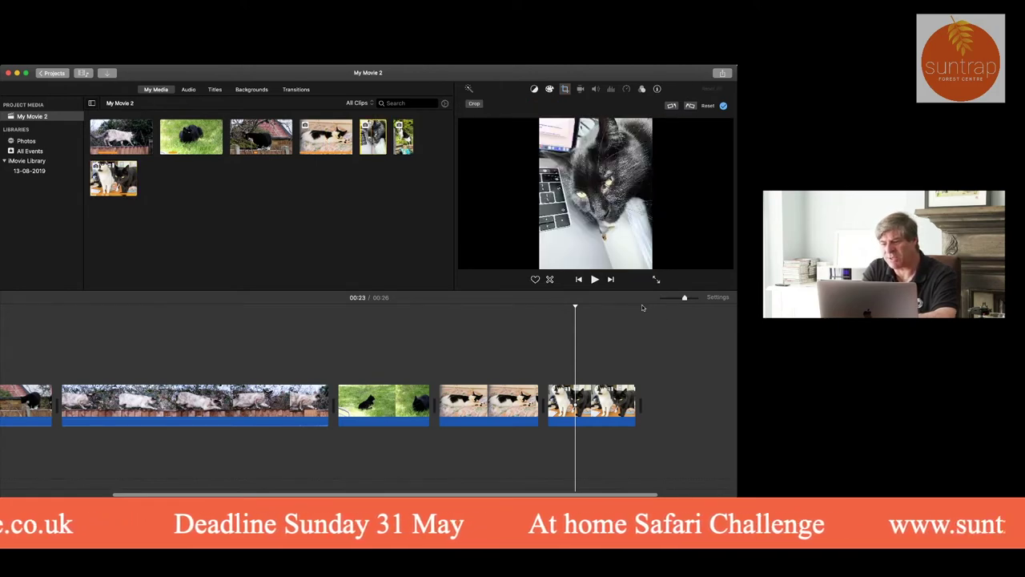
- Add the portrait photo of the cat in the garden to the end of the timeline and set its crop style to Fit
click(637, 343)
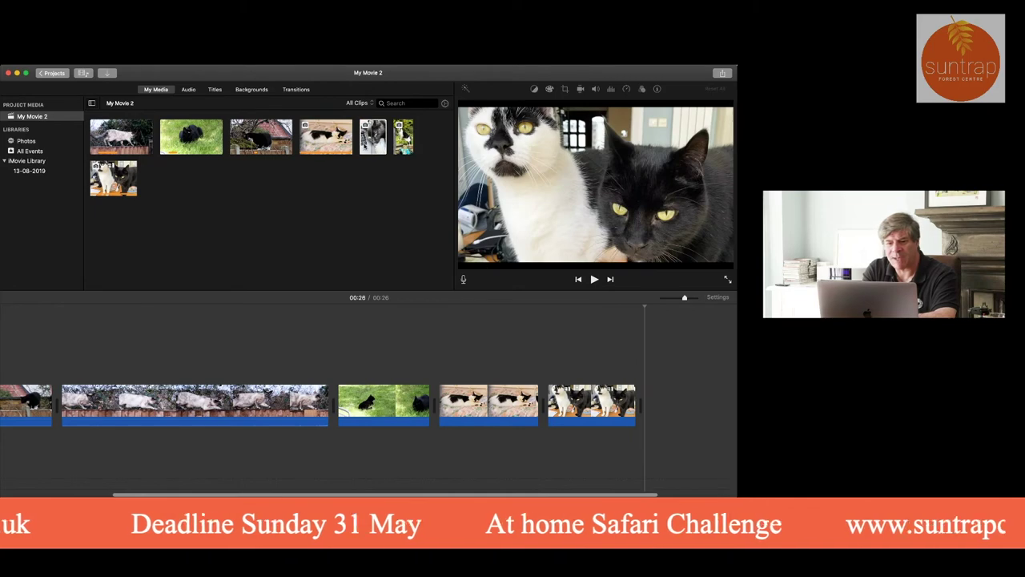
click(406, 141)
drag(406, 140, 648, 415)
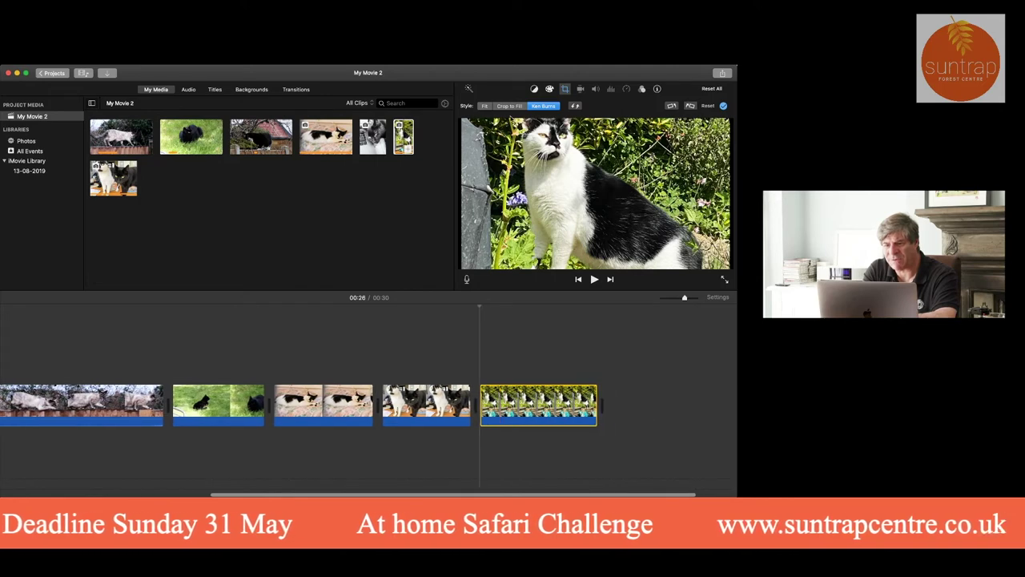
click(485, 106)
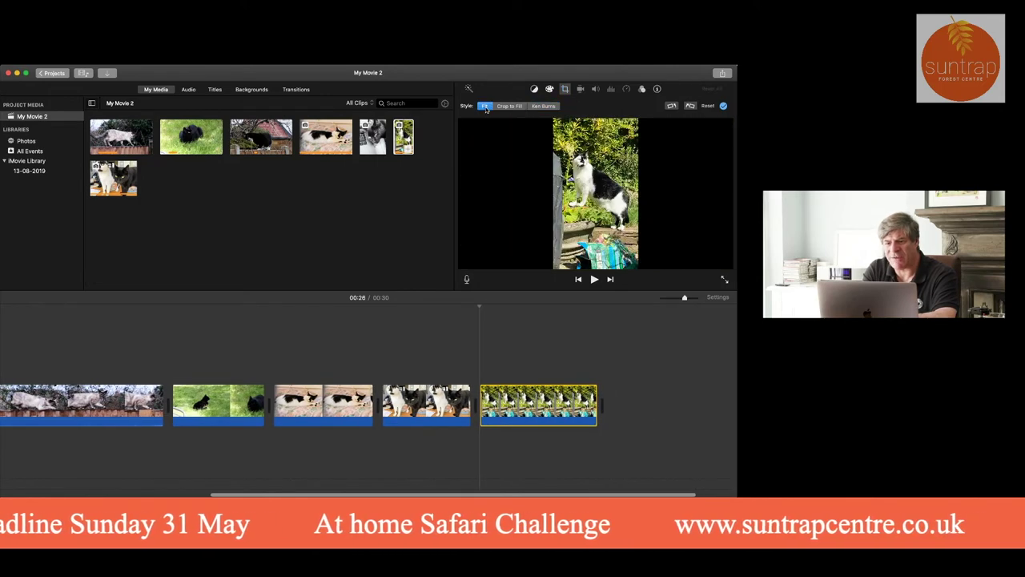
- Place the portrait photo of the black cat by the laptop as an overlay above the garden cat photo
click(403, 137)
click(373, 136)
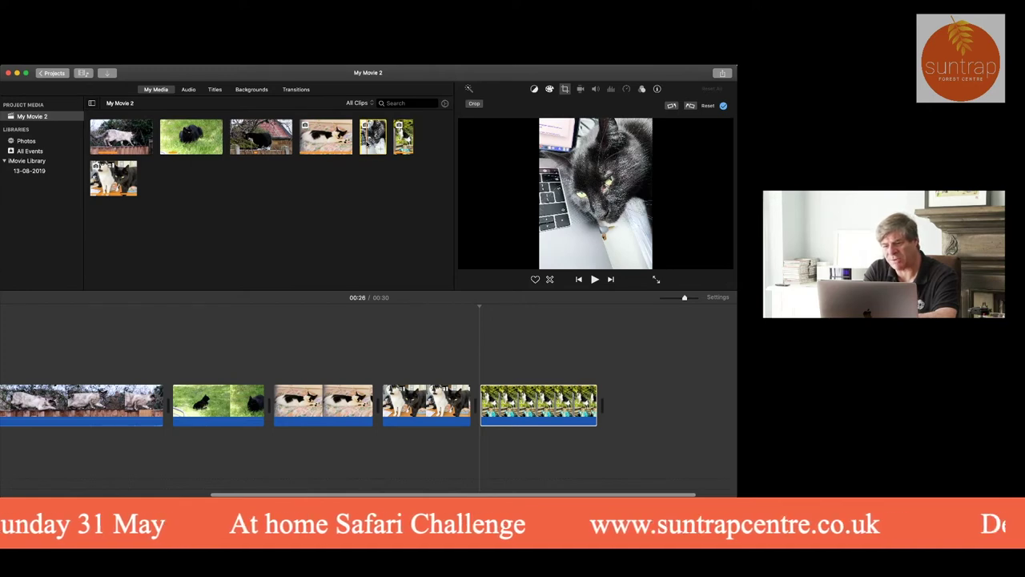
drag(368, 146, 482, 352)
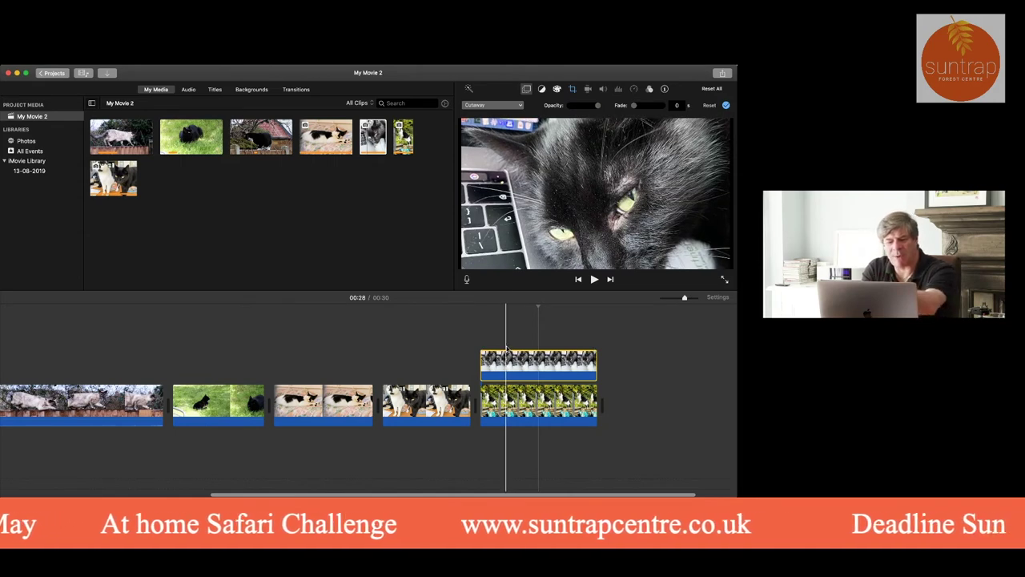
- Try Split Screen on the black cat overlay, settle on Picture in Picture, and move the inset to the left of the garden photo
click(526, 89)
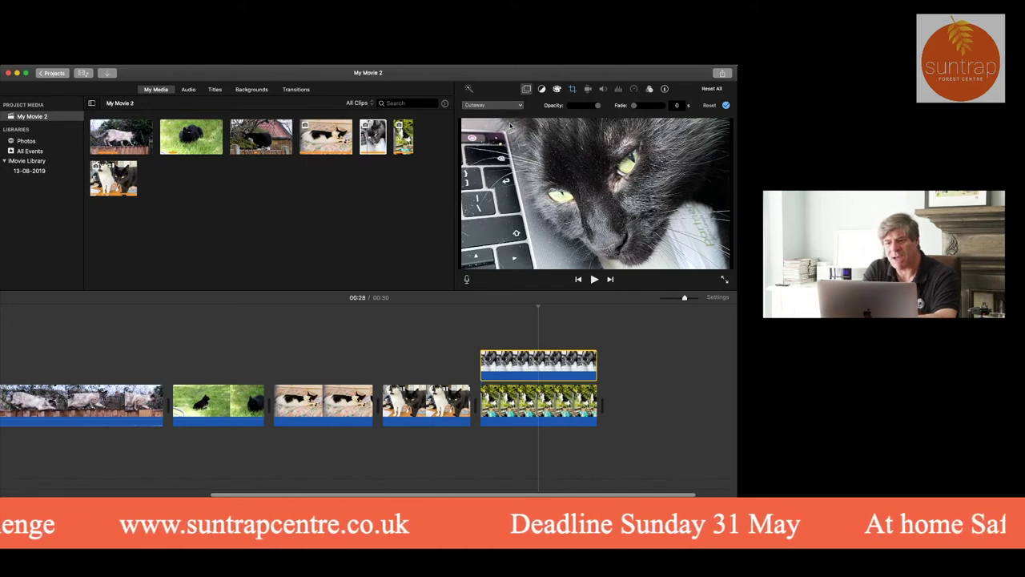
click(508, 132)
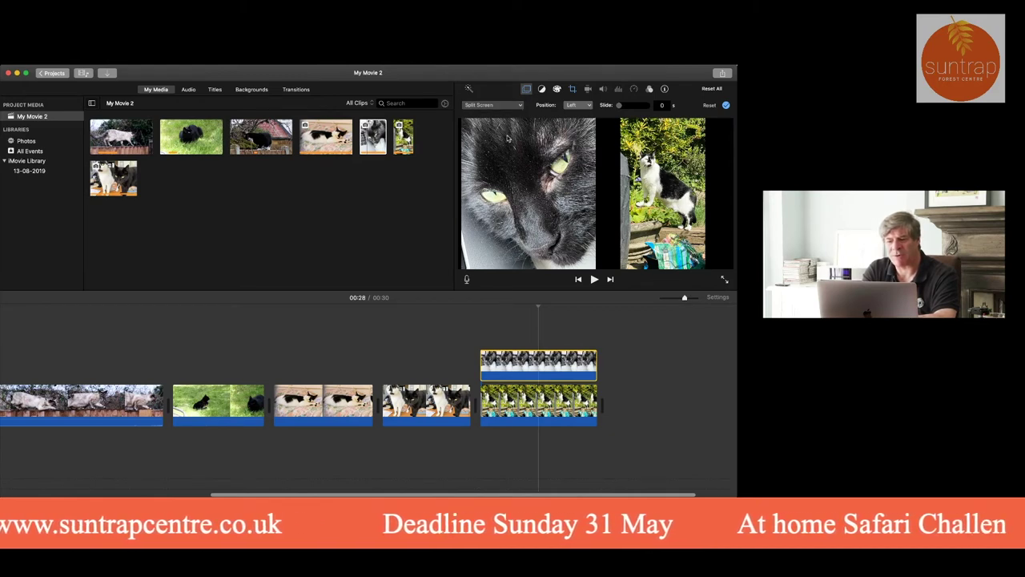
click(508, 138)
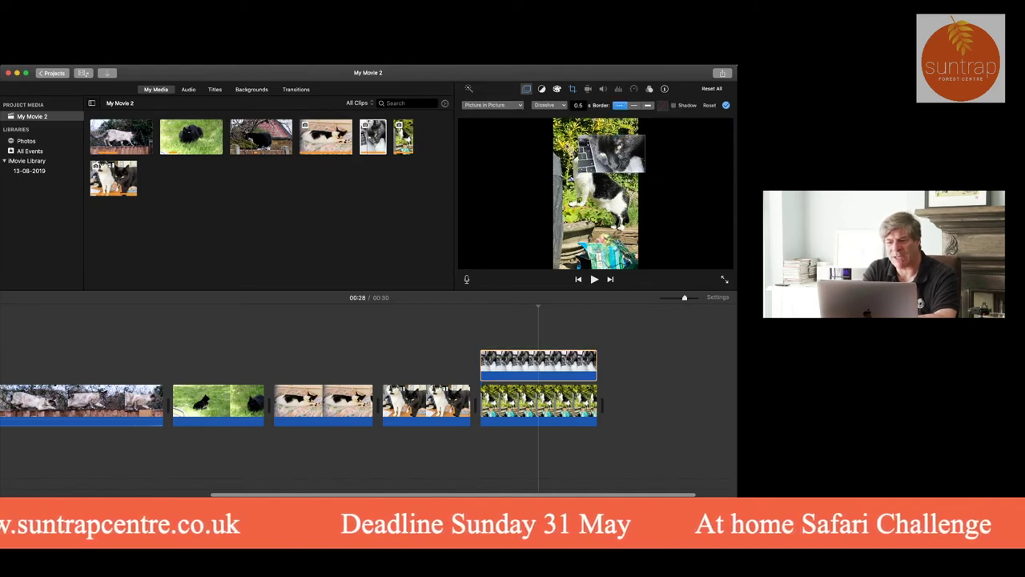
drag(611, 154, 502, 153)
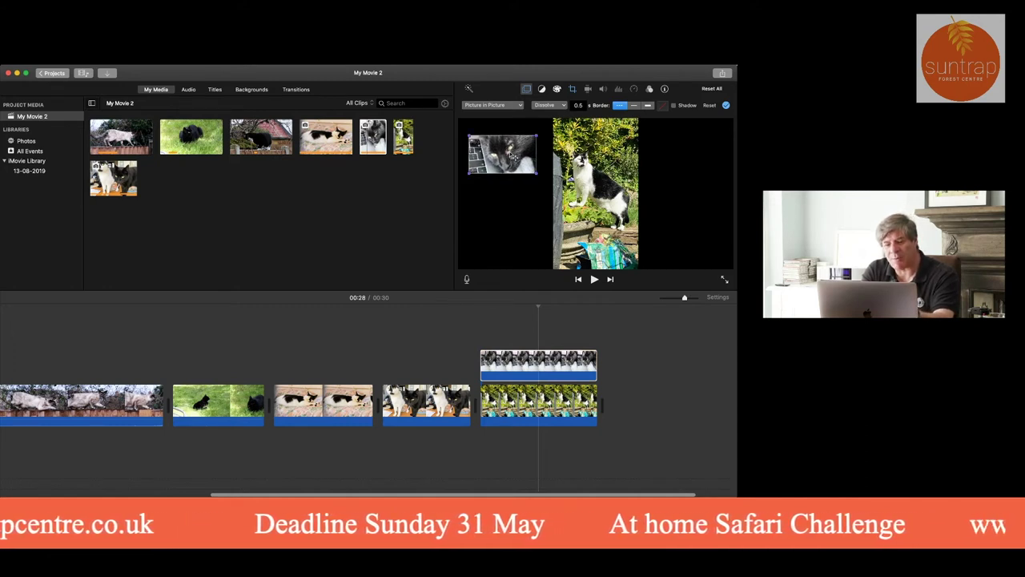
- Overlay the black cat laptop photo above the clip of the cat on the grass and trim it to that clip's length
click(365, 140)
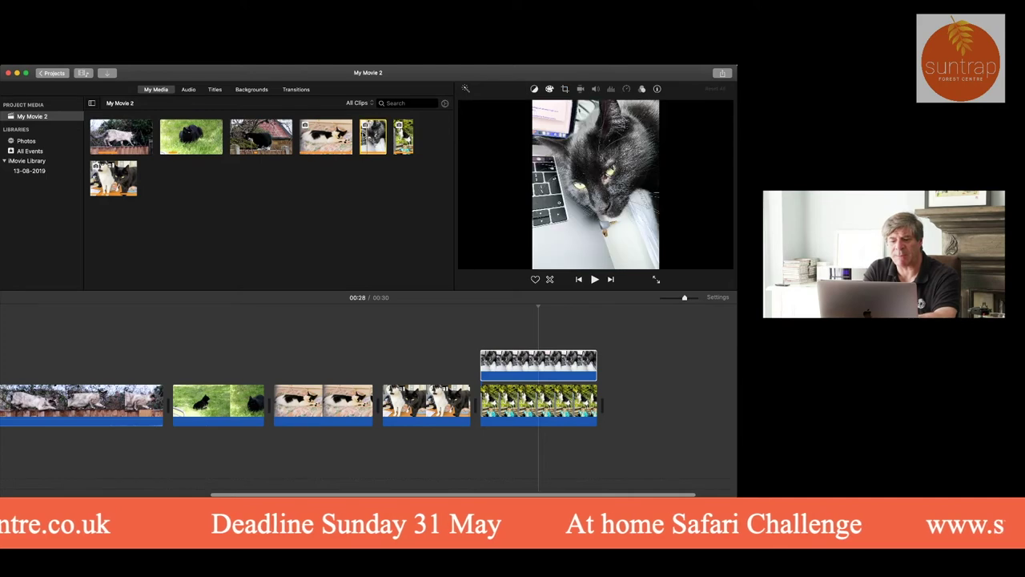
click(203, 303)
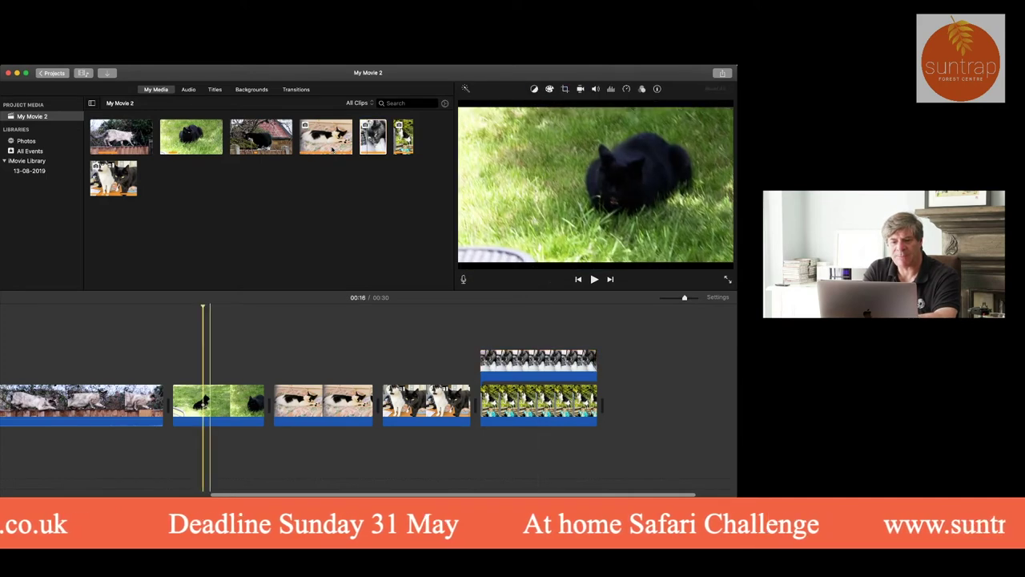
drag(365, 140, 181, 357)
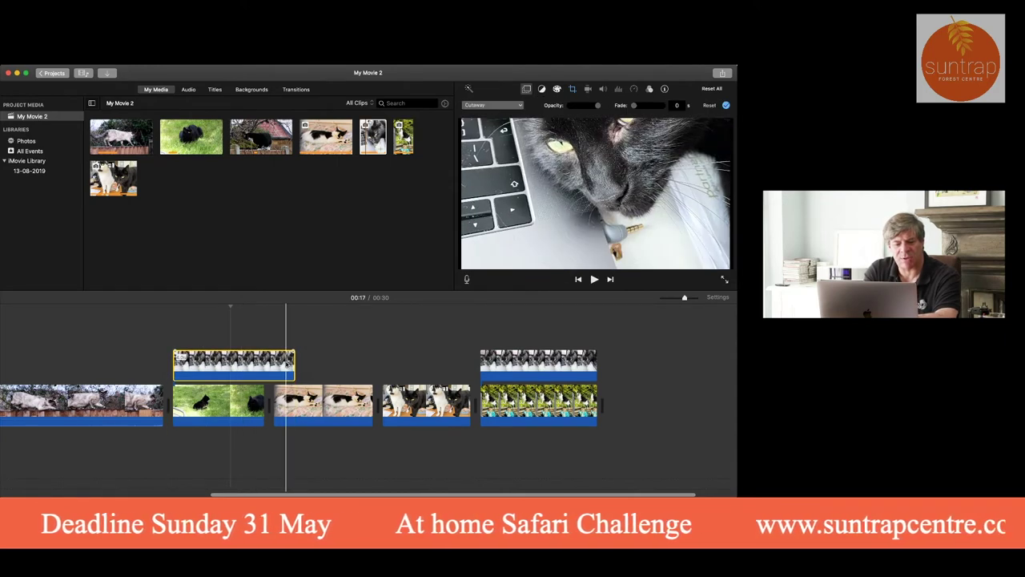
drag(295, 368, 264, 366)
- Set the overlay above the grass clip to Picture in Picture and move the inset to the frame's upper-left corner
click(238, 364)
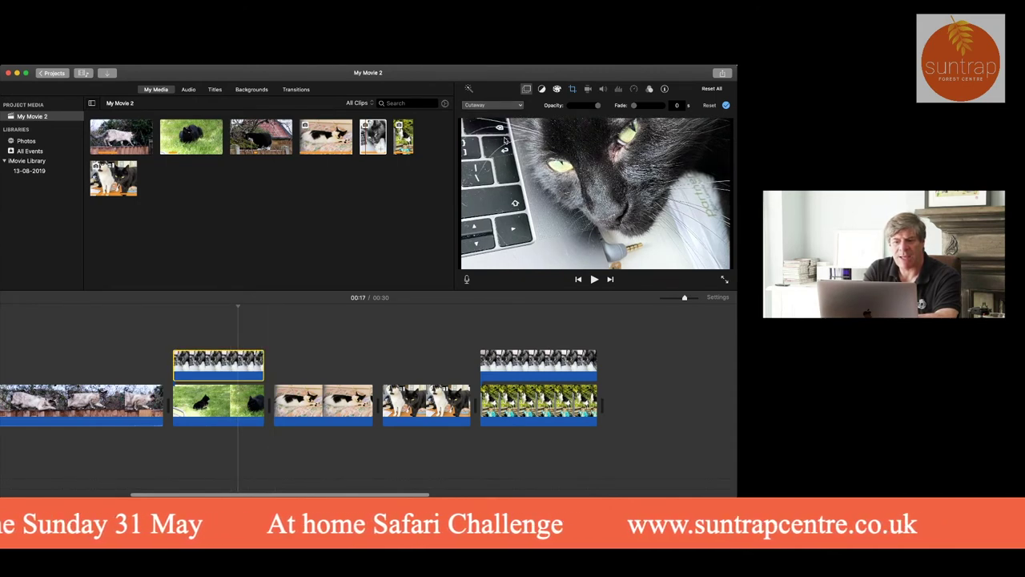
click(492, 105)
click(505, 142)
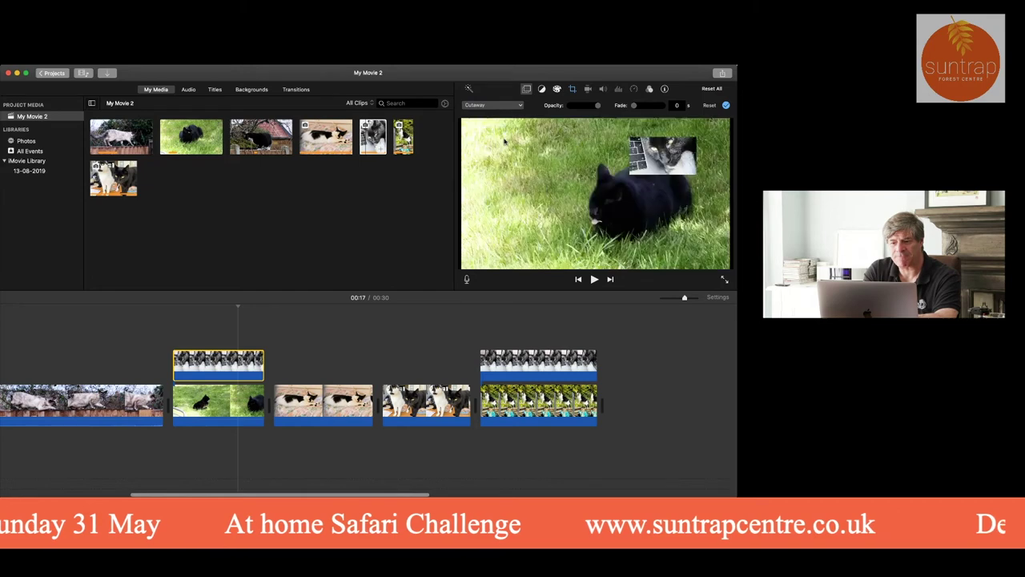
drag(675, 157, 510, 140)
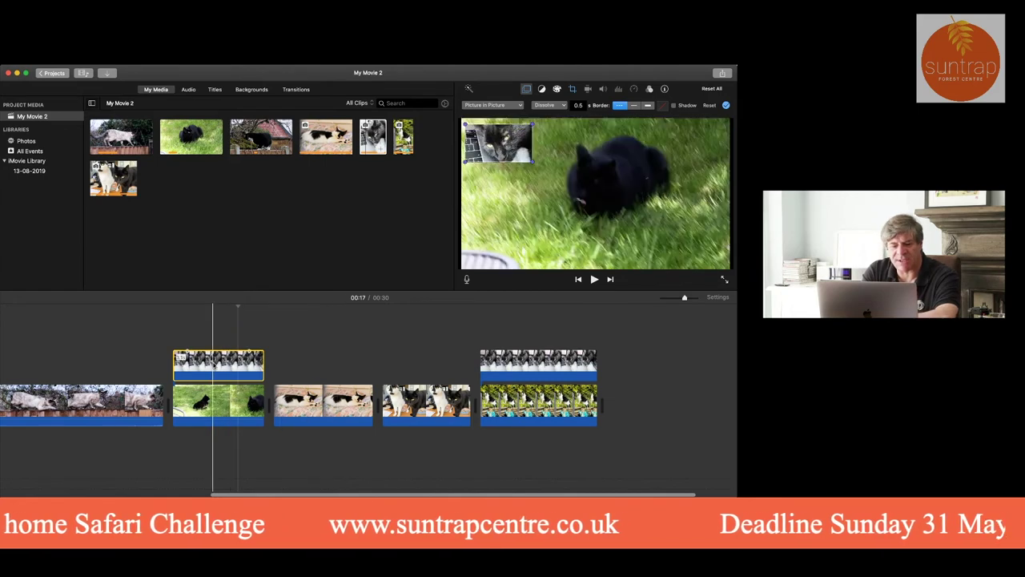
mouse_move(229, 364)
mouse_down()
mouse_move(360, 365)
mouse_move(205, 360)
mouse_move(214, 360)
mouse_up()
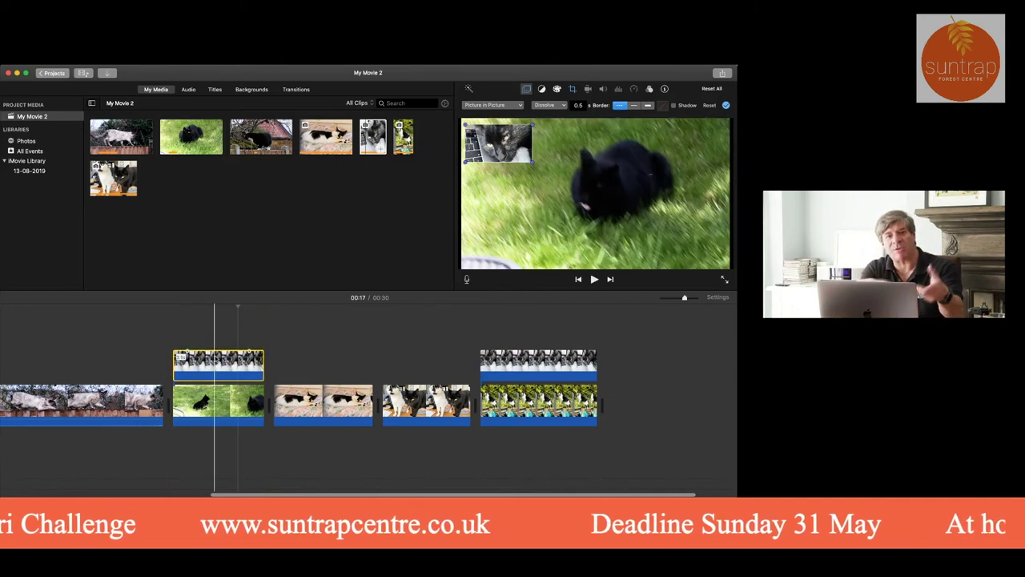
- Return to the join between the first two clips and display the available transitions
scroll(384, 384, left, 5)
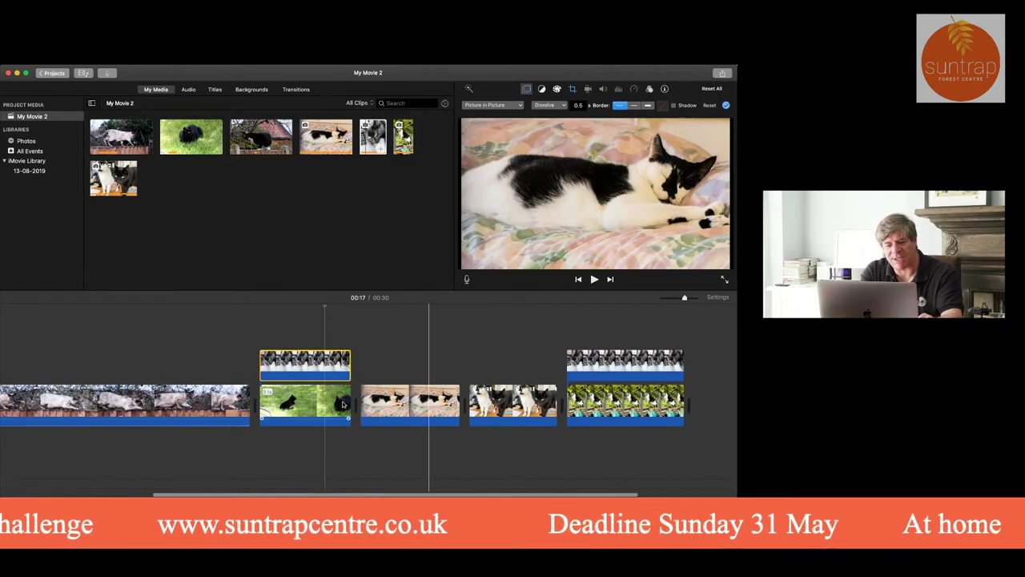
scroll(343, 404, left, 5)
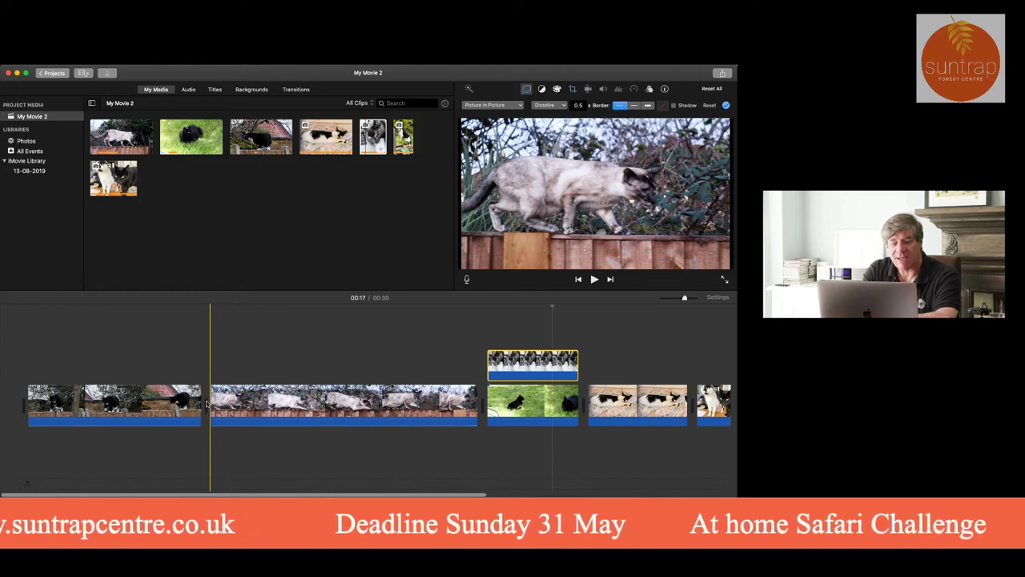
click(217, 403)
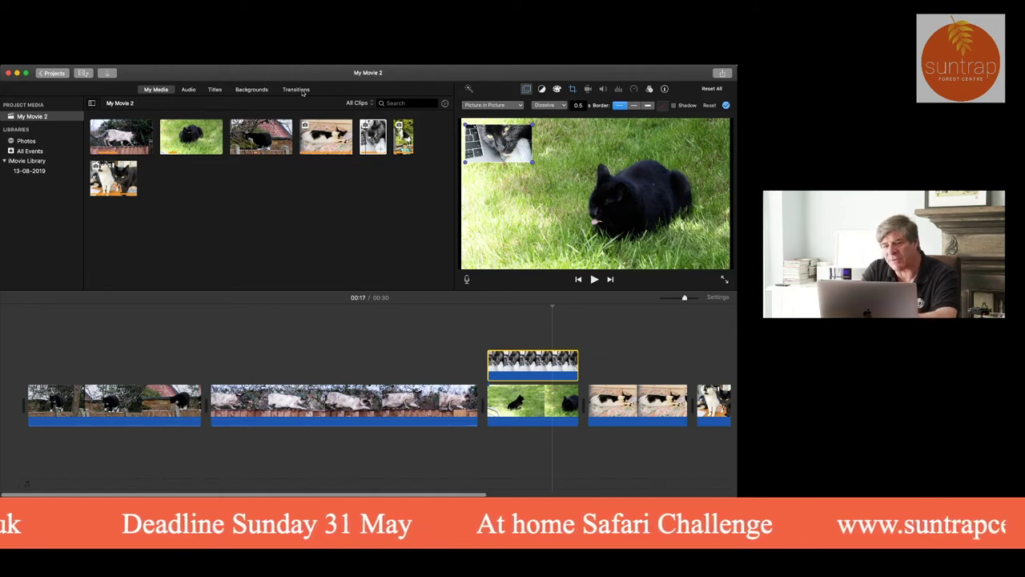
click(295, 90)
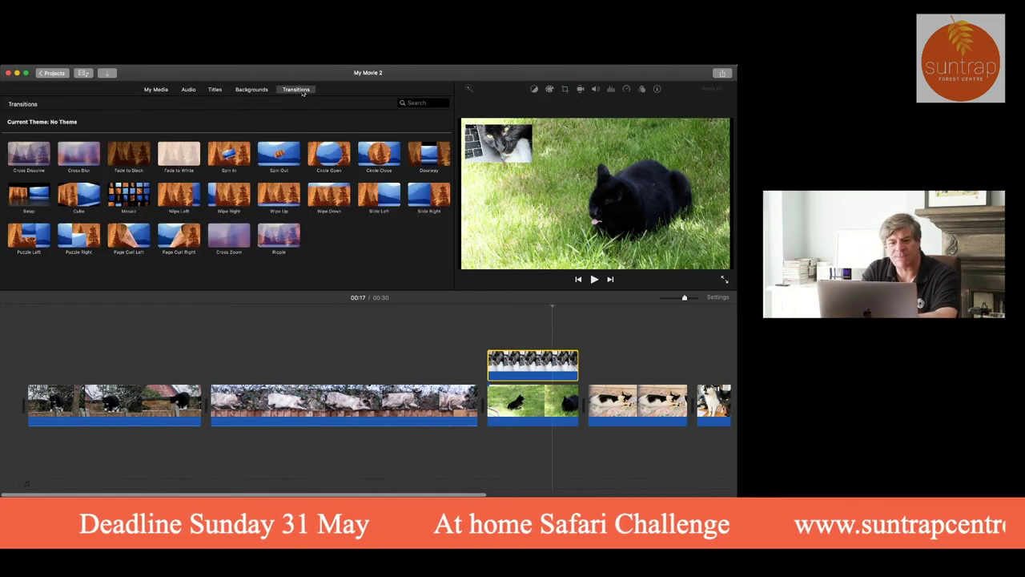